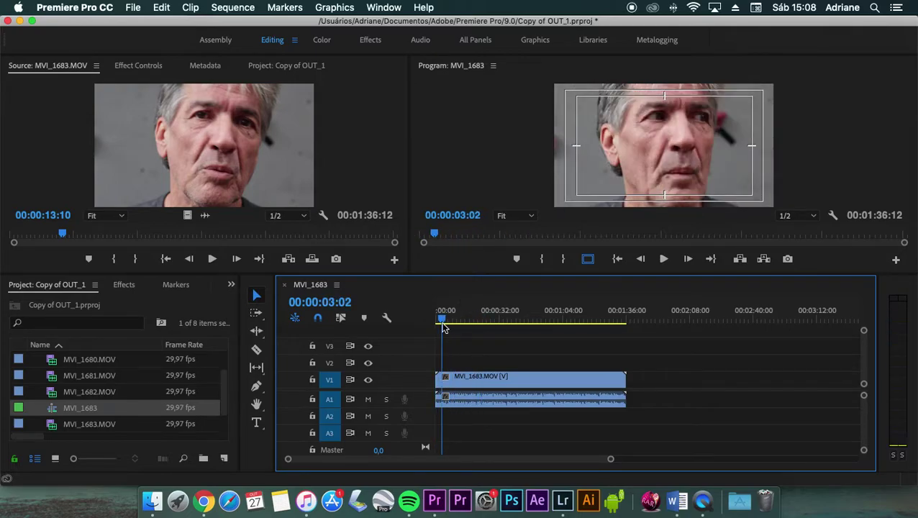
Play the MVI_1683 sequence briefly and stop it.
key("space")
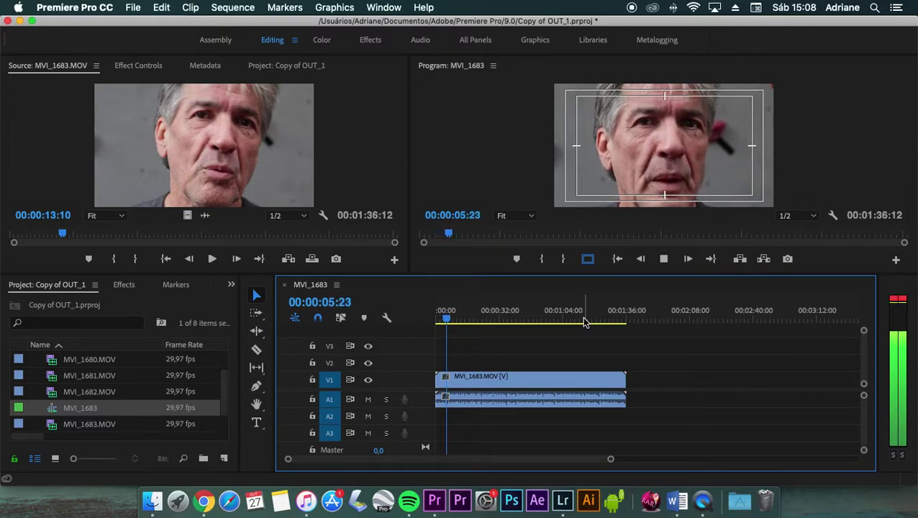
key("space")
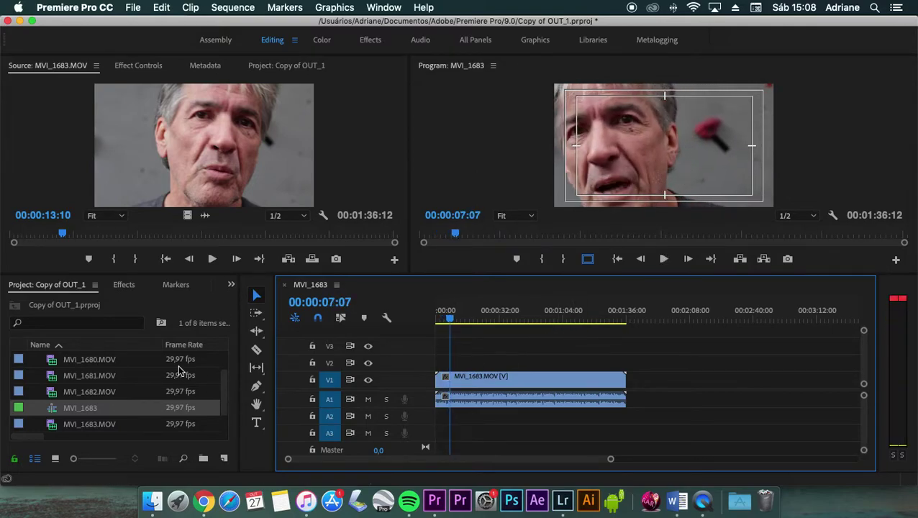
scroll(47, 391, "up", 2)
Scrub through MVI_1680.MOV in the Source monitor, then load MVI_2739.MOV there.
double_click(47, 391)
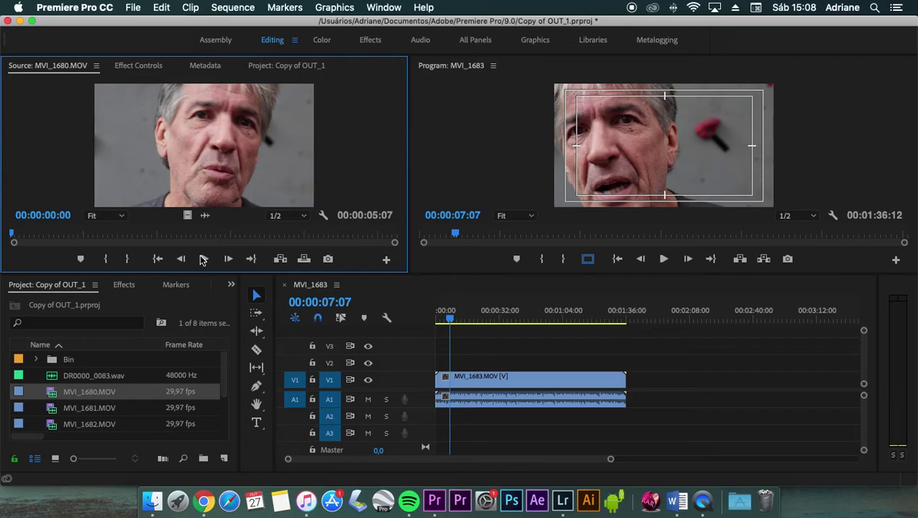
left_click(177, 235)
left_click_drag(149, 238, 146, 238)
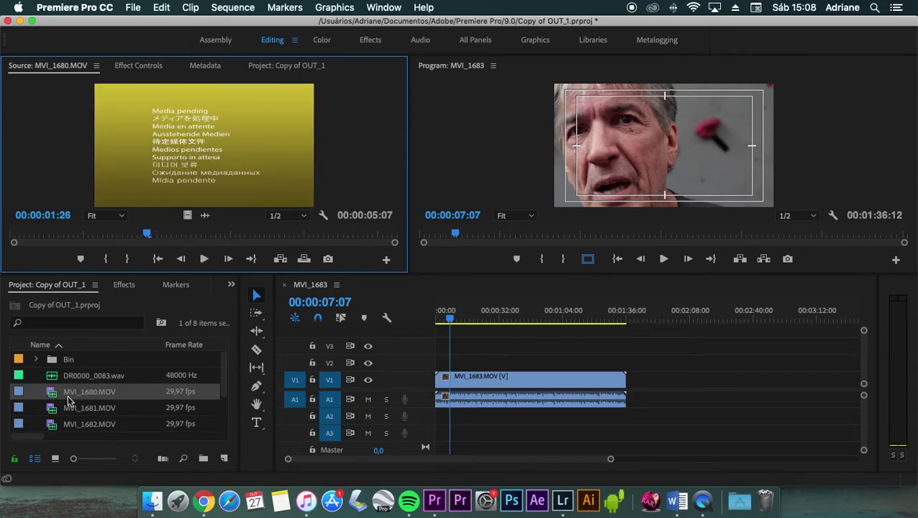
left_click(196, 234)
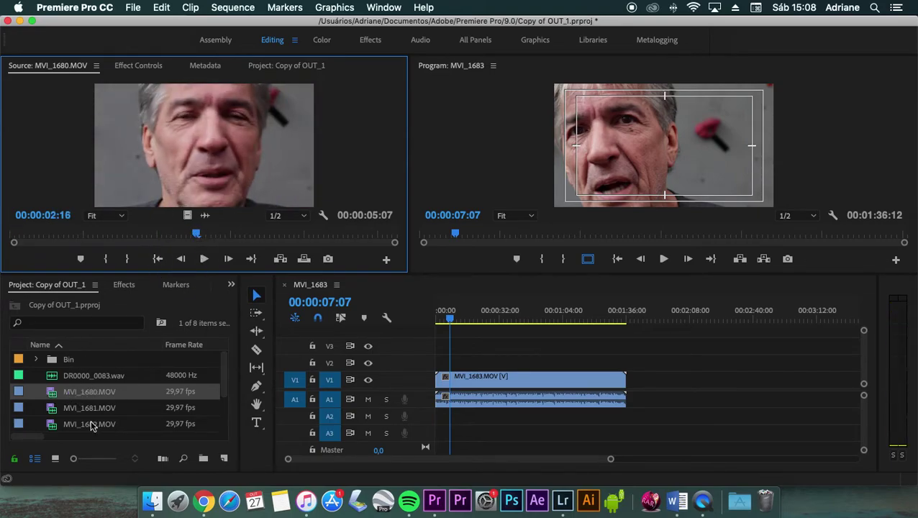
scroll(74, 427, "down", 3)
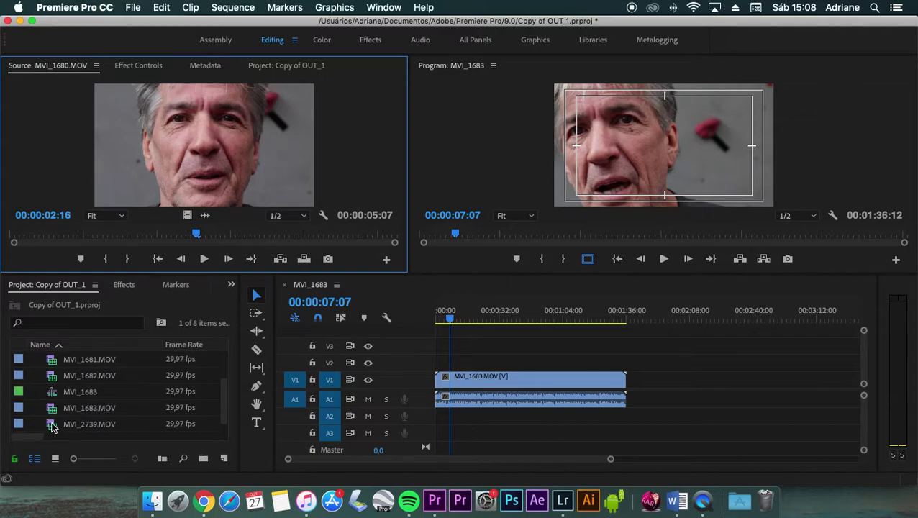
double_click(50, 425)
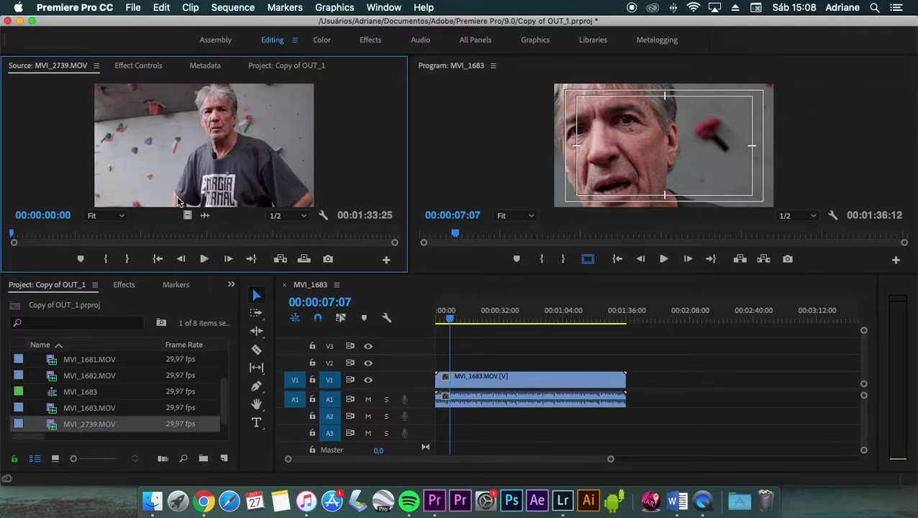
Place MVI_2739.MOV on V2 above MVI_1683 and DR0000_0083.wav on A3.
left_click_drag(178, 202, 432, 369)
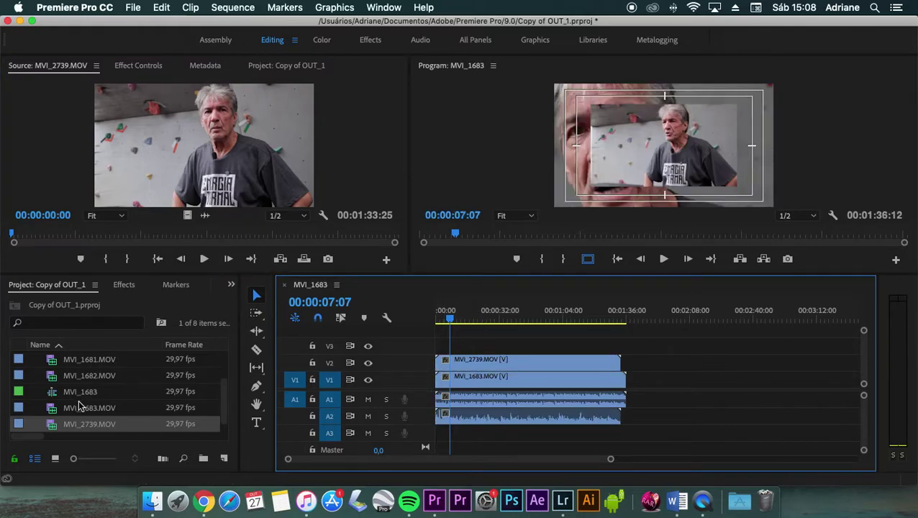
scroll(79, 407, "up", 3)
mouse_move(72, 374)
left_mouse_down()
mouse_move(547, 427)
mouse_move(430, 433)
left_mouse_up()
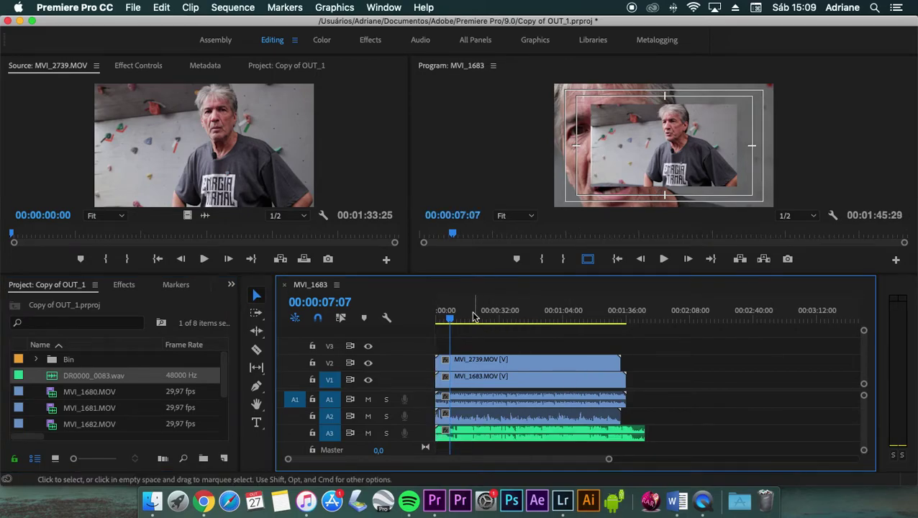
left_click_drag(473, 317, 480, 318)
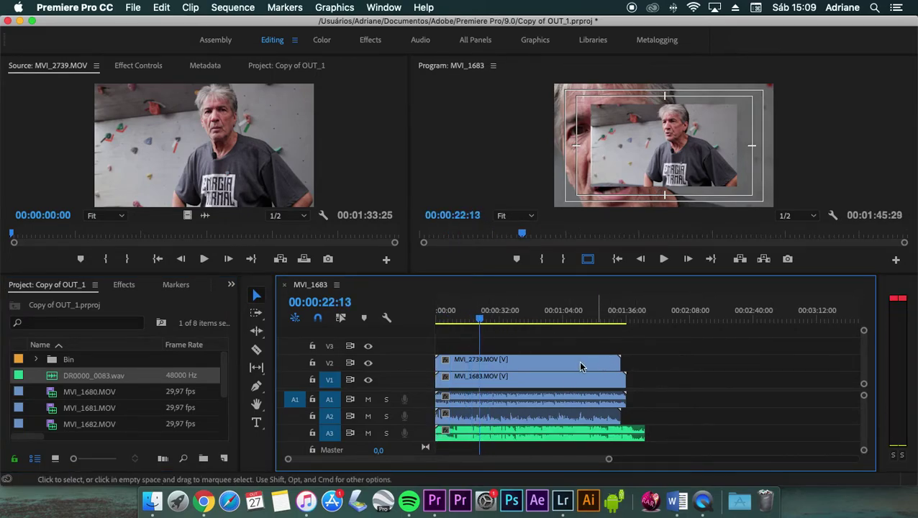
Apply Set to Frame Size to the MVI_2739 clip on V2.
left_click(531, 365)
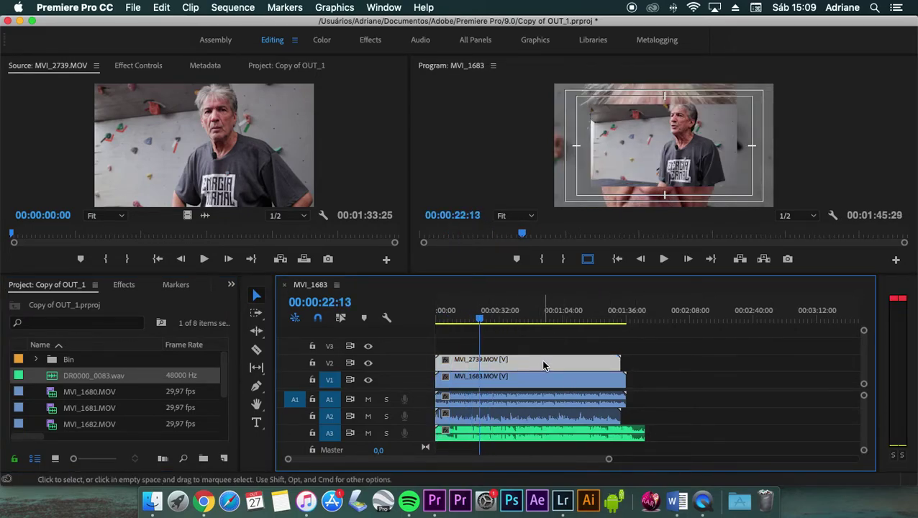
right_click(544, 366)
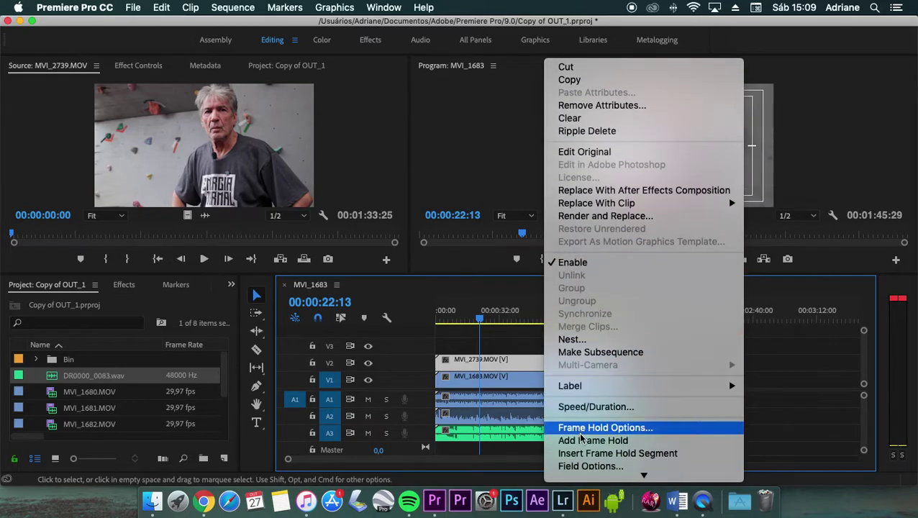
left_click(580, 417)
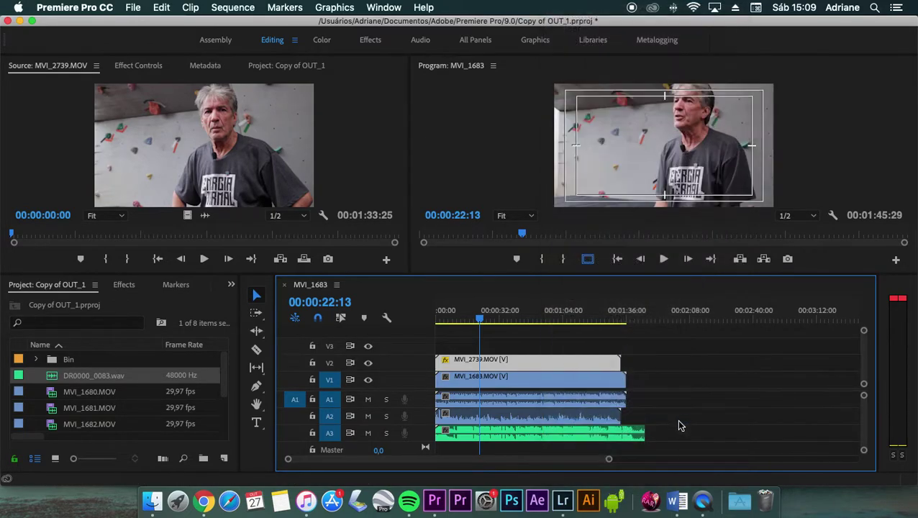
Synchronize all three clips by Audio.
left_click_drag(689, 443, 510, 346)
right_click(516, 365)
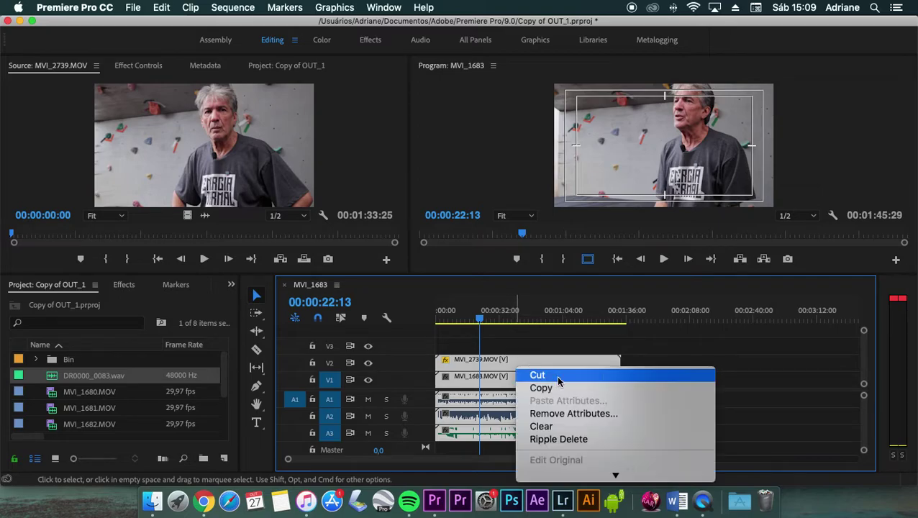
left_click(798, 295)
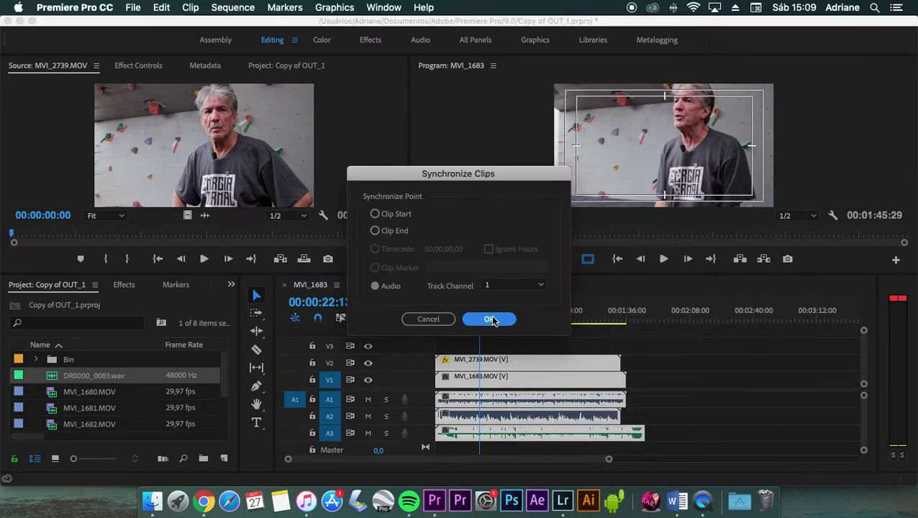
left_click(490, 319)
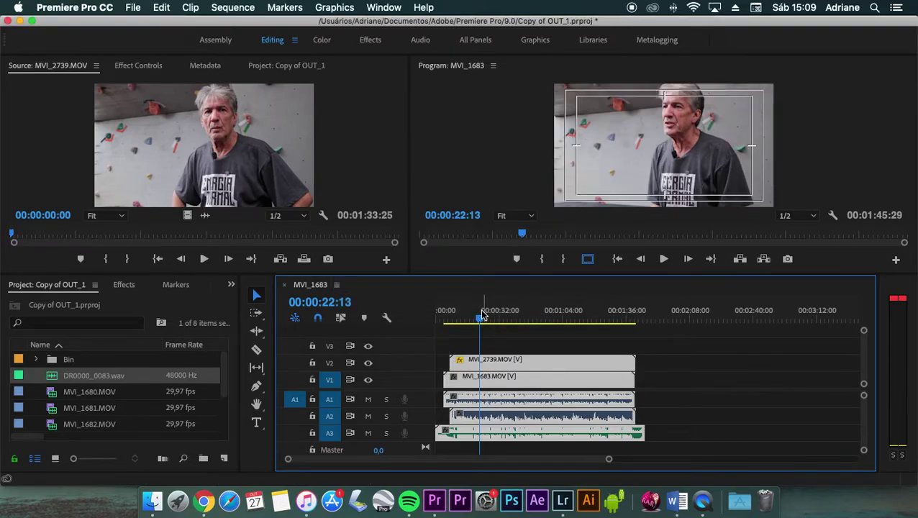
left_click(453, 318)
Zoom in and play the clips to check sync, parking the playhead at 00:00:10:11.
key("=")
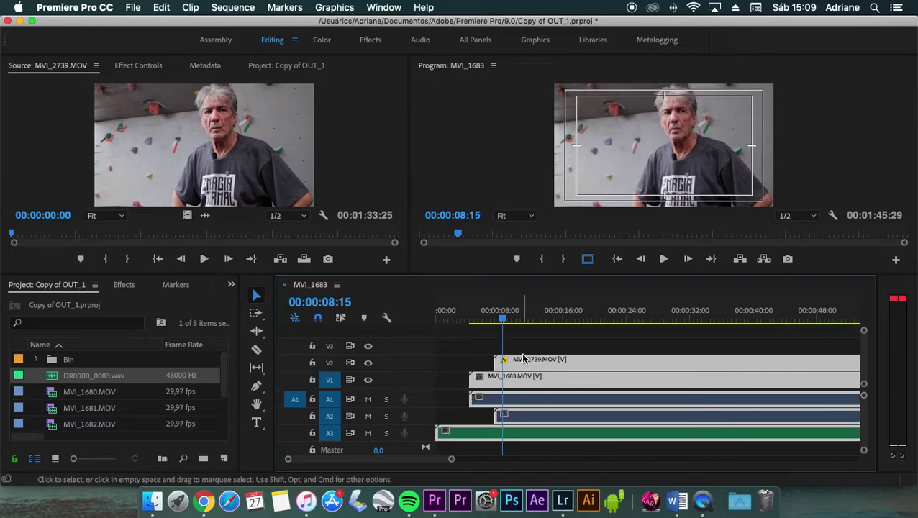
key("space")
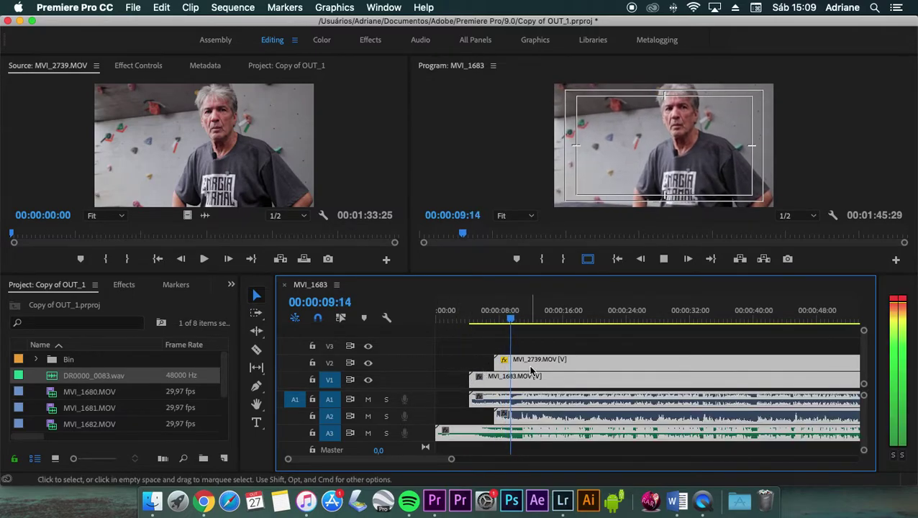
key("space")
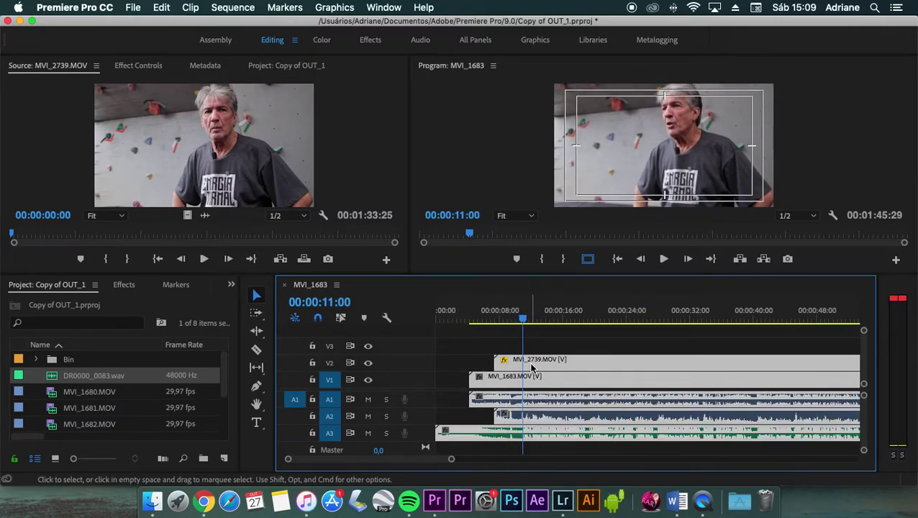
left_click_drag(522, 320, 517, 320)
key("super+a")
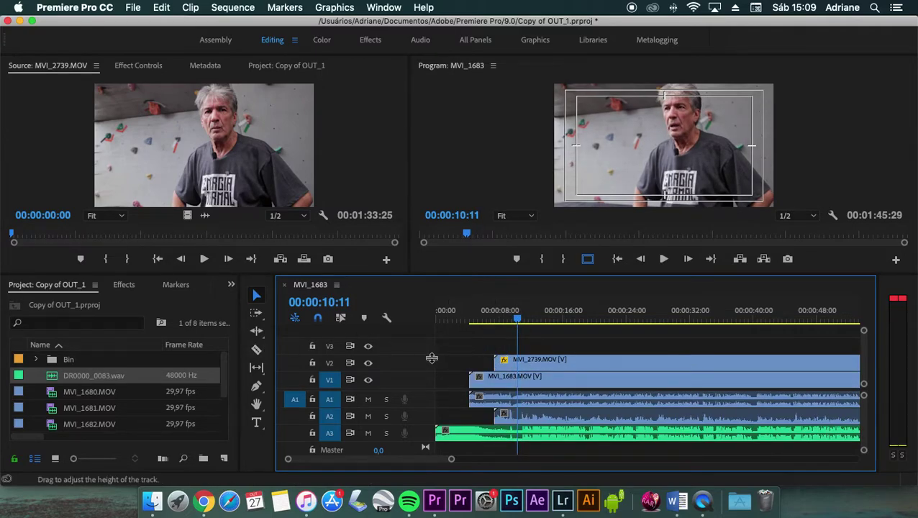
left_click_drag(474, 379, 510, 381)
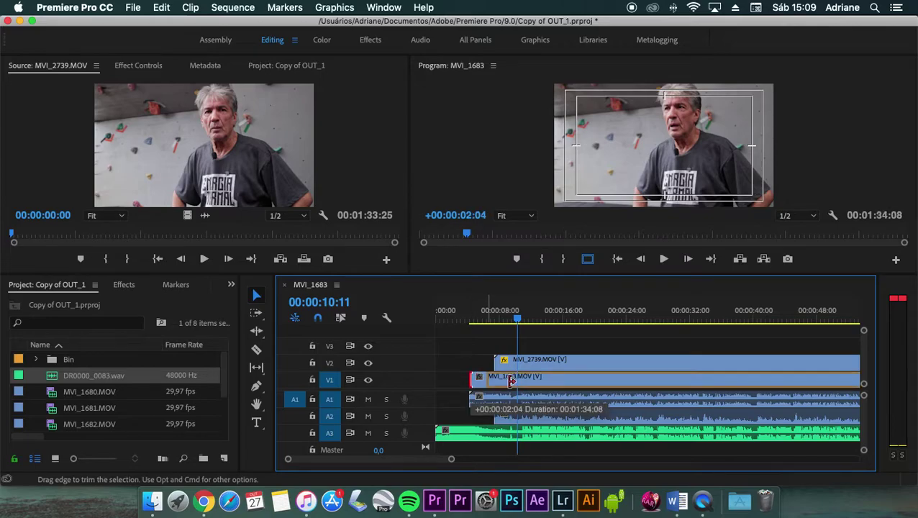
key("super+z")
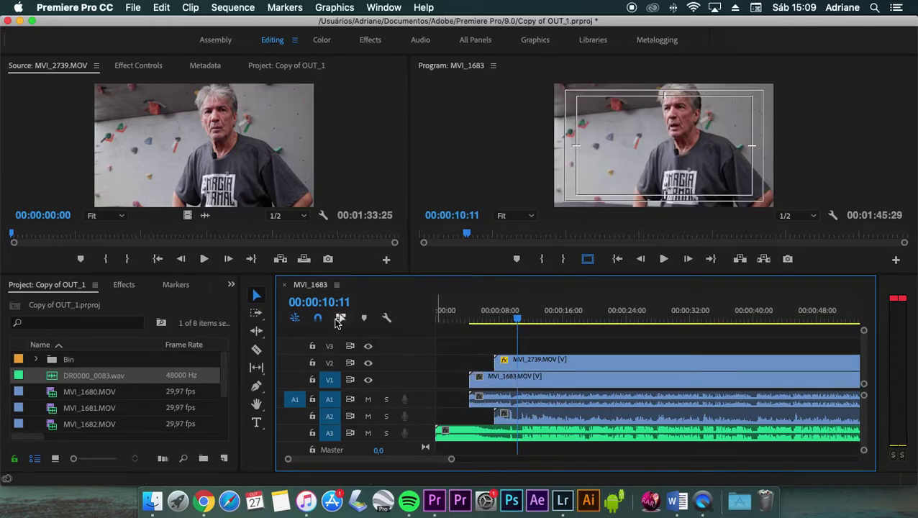
Delete the A1 and A2 camera audio and trim all clips to start at 00:00:10:11.
key("Delete")
left_click(530, 413, "alt")
key("Delete")
mouse_move(481, 379)
left_mouse_down()
mouse_move(517, 379)
mouse_move(518, 360)
left_mouse_up()
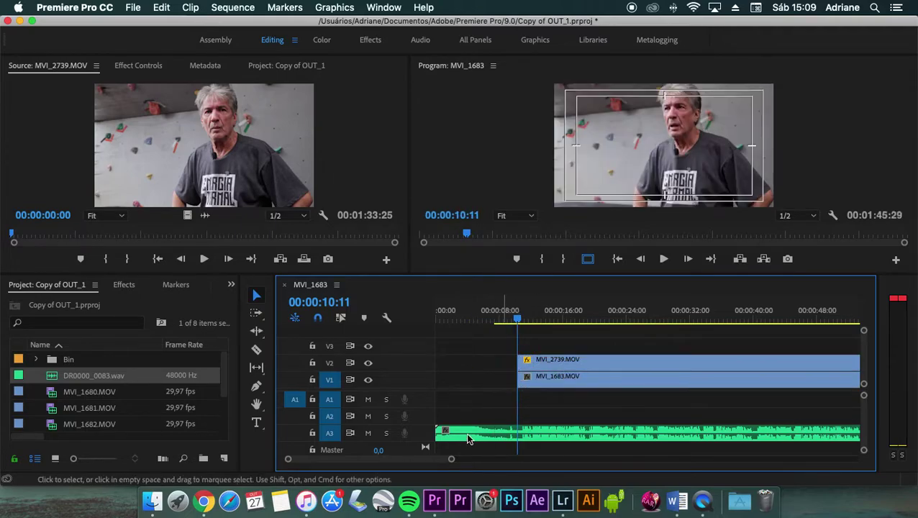
mouse_move(436, 431)
left_mouse_down()
mouse_move(518, 433)
mouse_move(545, 400)
left_mouse_up()
Move the wav to A1, shift all clips to 00:00:00, and play back the result.
left_click_drag(549, 336, 592, 426)
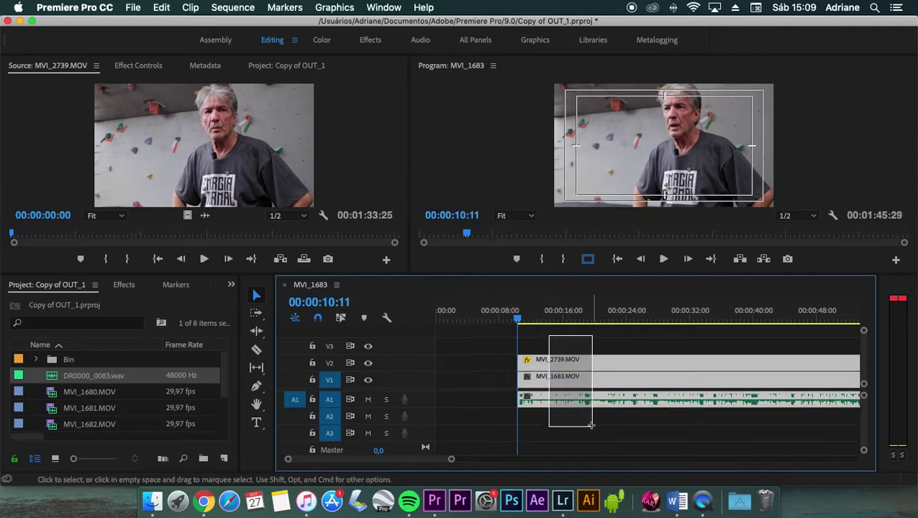
left_click_drag(560, 368, 479, 367)
key("Home")
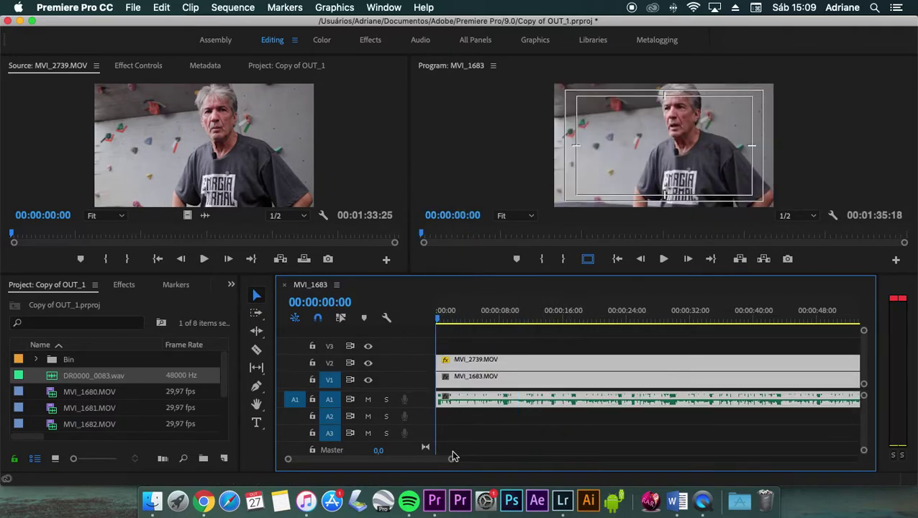
left_click_drag(453, 457, 533, 459)
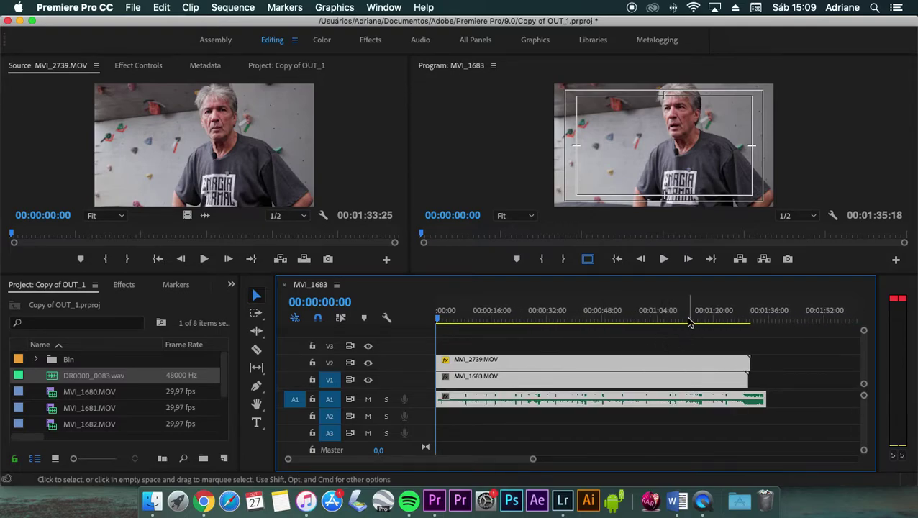
key("space")
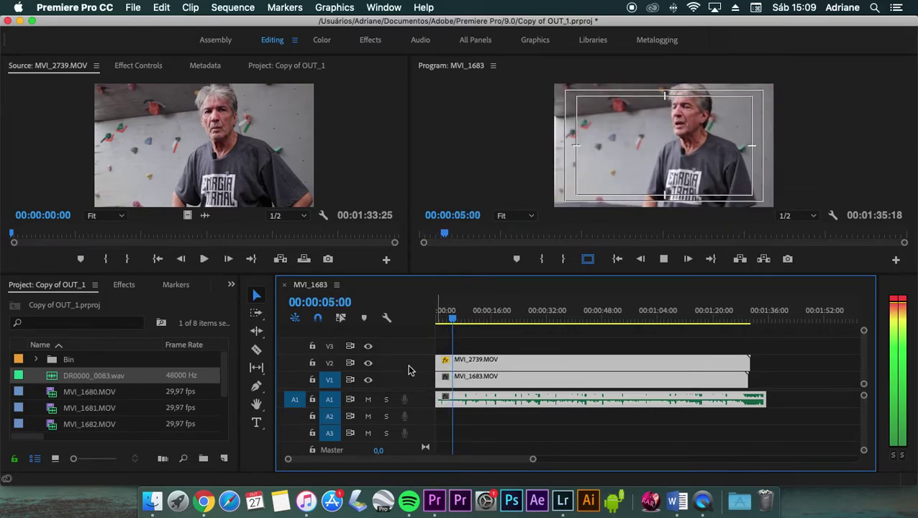
key("space")
key("Home")
Select all three clips and choose Make Subsequence.
key("super+a")
left_click_drag(526, 430, 446, 339)
right_click(476, 368)
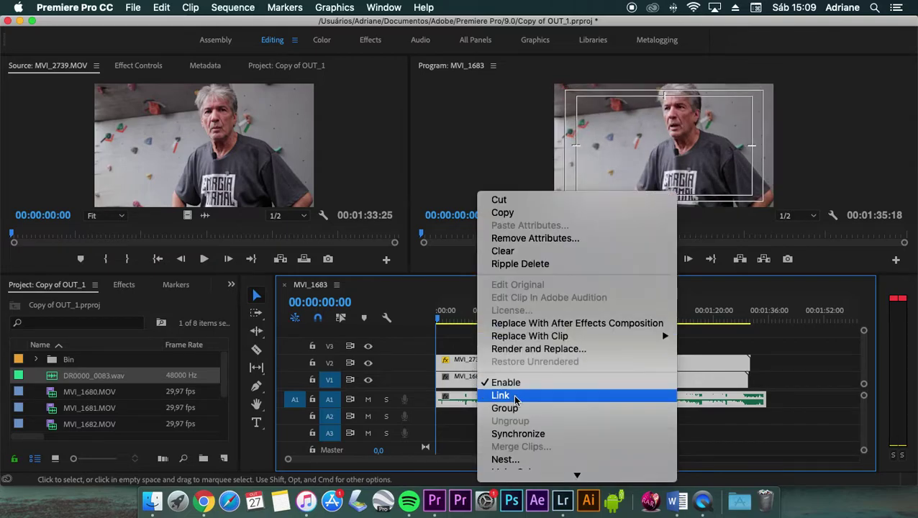
scroll(518, 400, "down", 4)
left_click(535, 369)
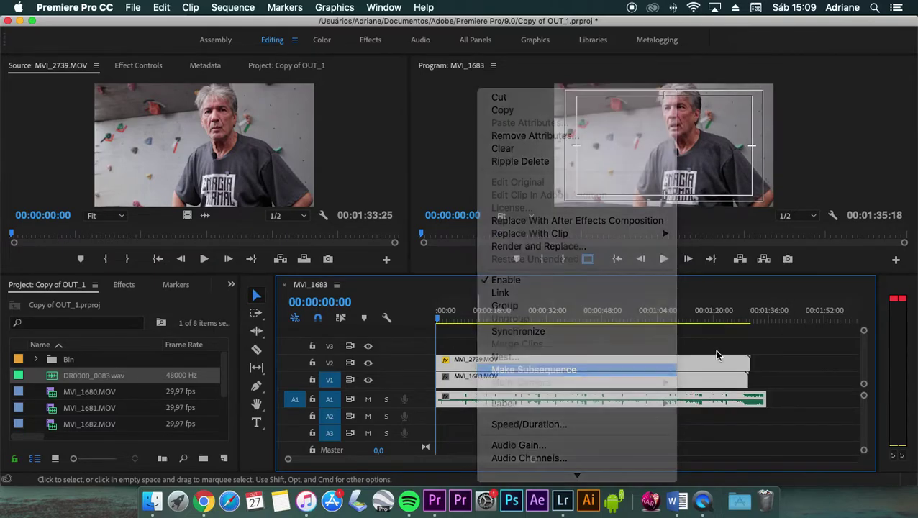
Rename the new subsequence MVI_1683_Sub_01 to SYN CAM in the Project panel.
left_click(68, 425)
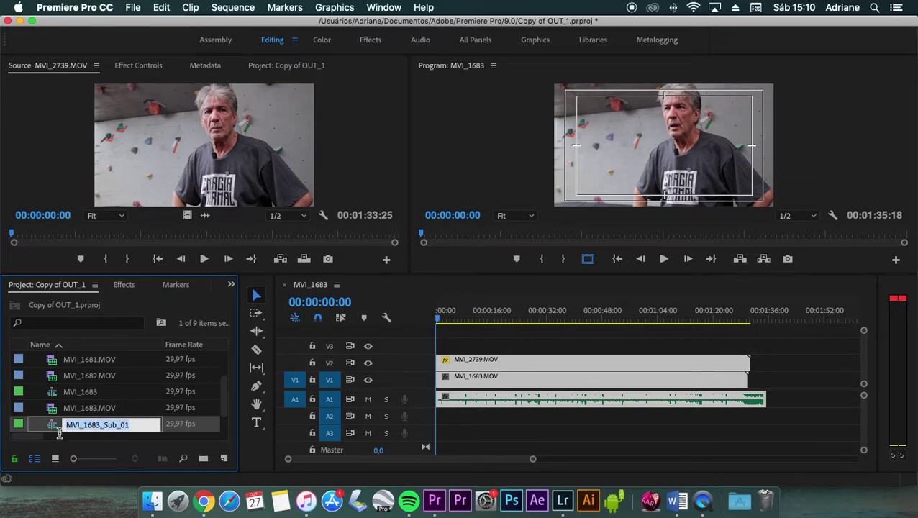
type("SIN")
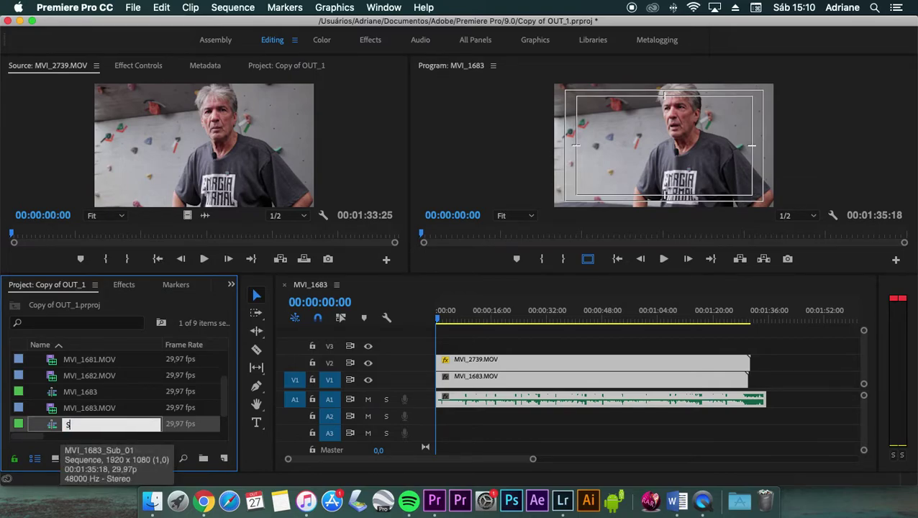
key("Tab")
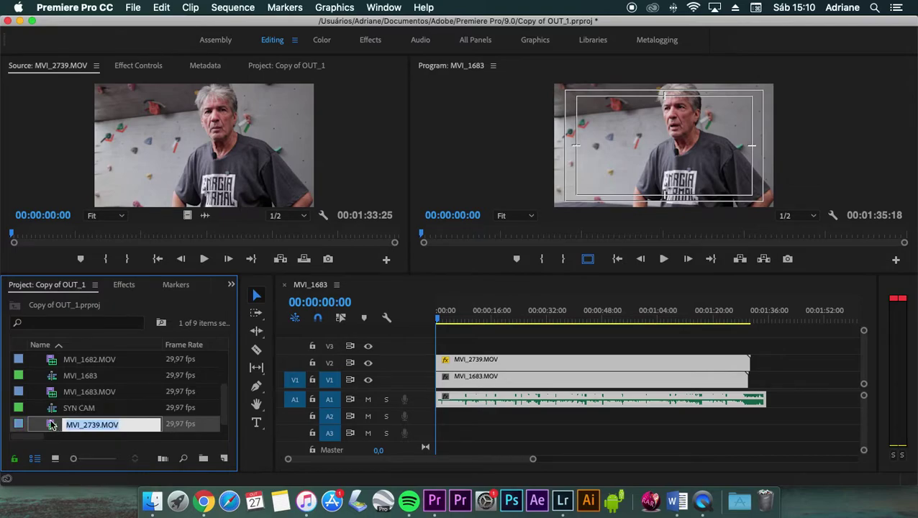
left_click(56, 414)
scroll(200, 441, "right", 3)
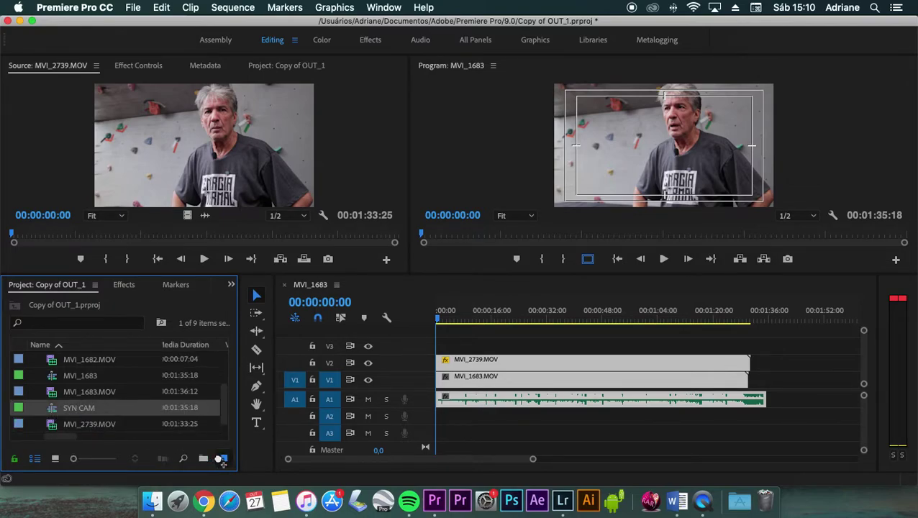
Create a sequence from SYN CAM and enable Multi-Camera on its clip.
left_click_drag(220, 461, 221, 460)
left_click_drag(475, 321, 485, 321)
left_click_drag(522, 349, 570, 419)
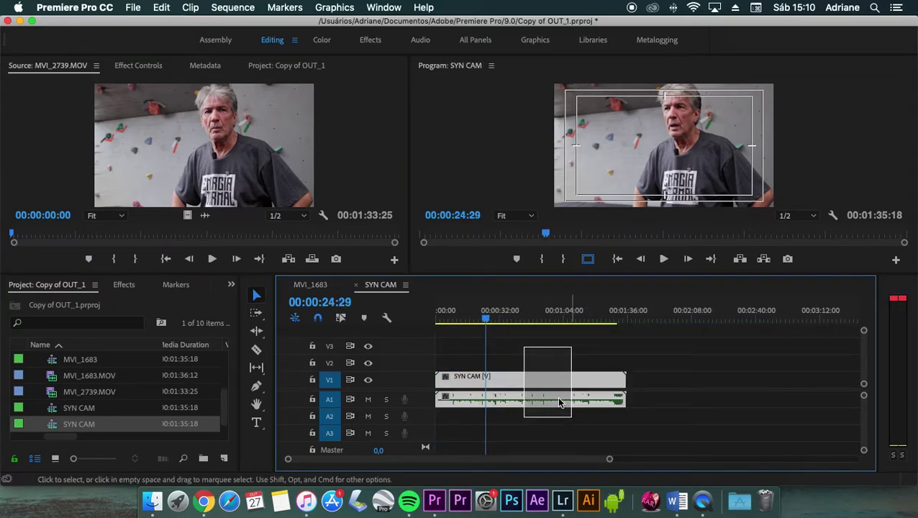
right_click(554, 376)
scroll(622, 406, "down", 3)
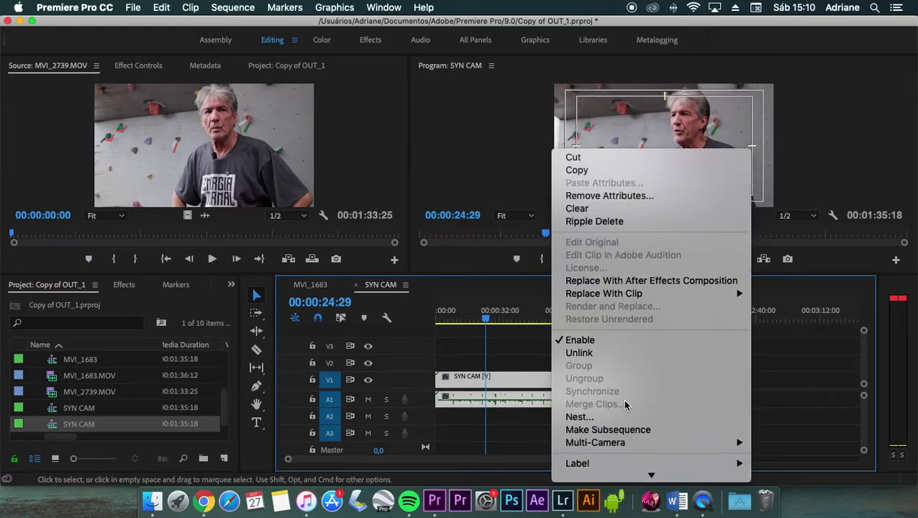
mouse_move(616, 443)
left_click(779, 442)
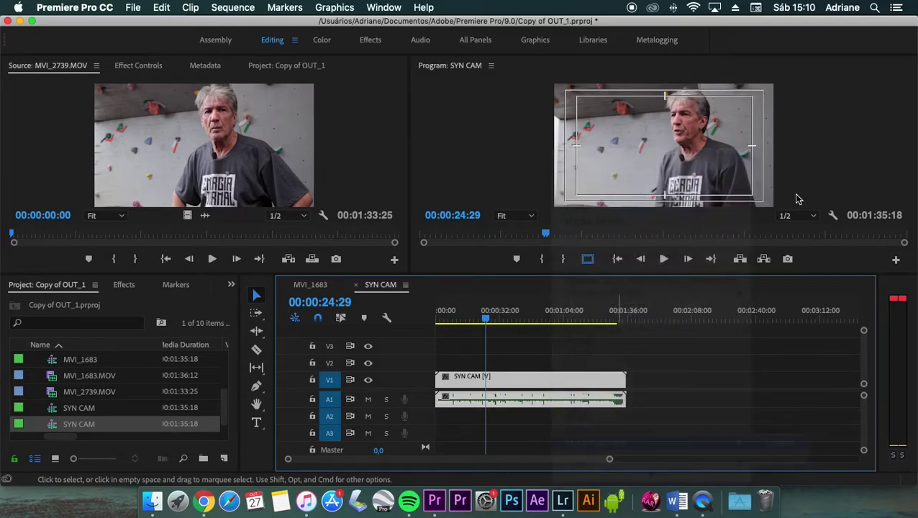
Add the Toggle Multi-Camera View button to the Program monitor controls.
left_click(897, 259)
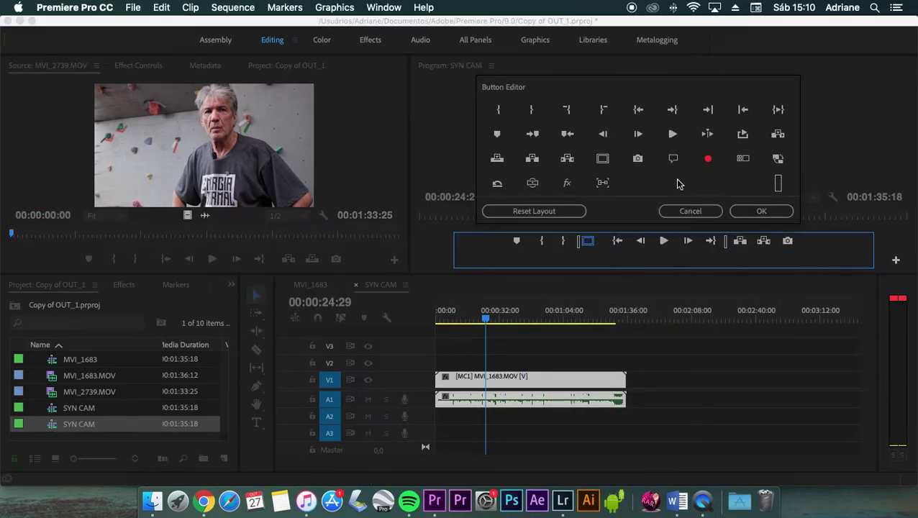
left_click_drag(667, 220, 649, 243)
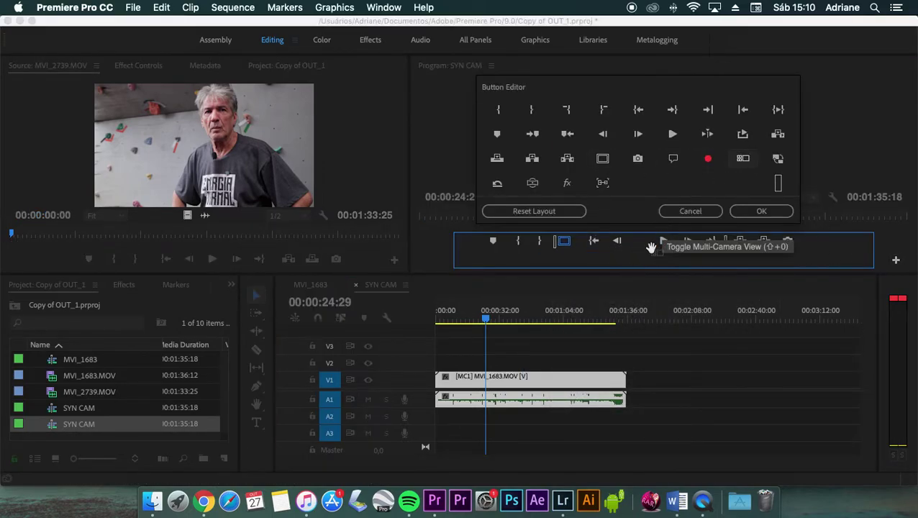
left_click(748, 212)
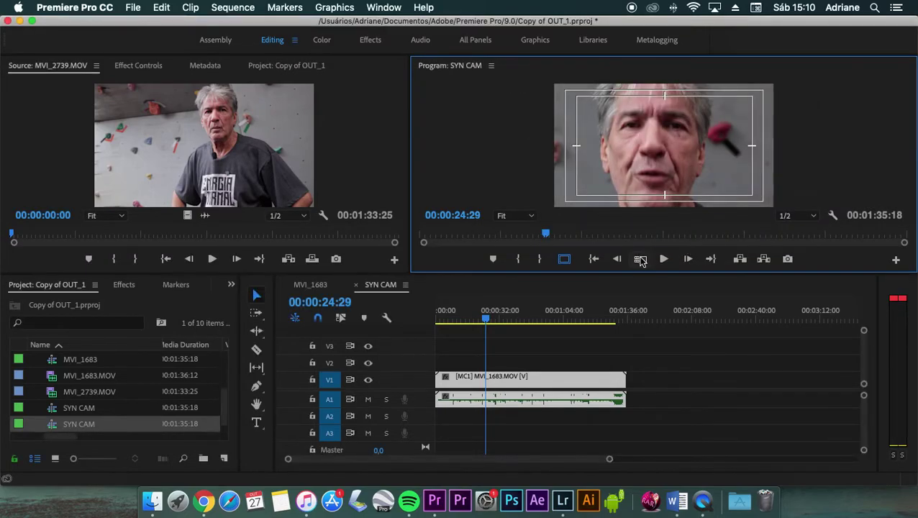
Switch the Program monitor to multi-camera view and enlarge it wider and taller.
left_click(639, 259)
key("Home")
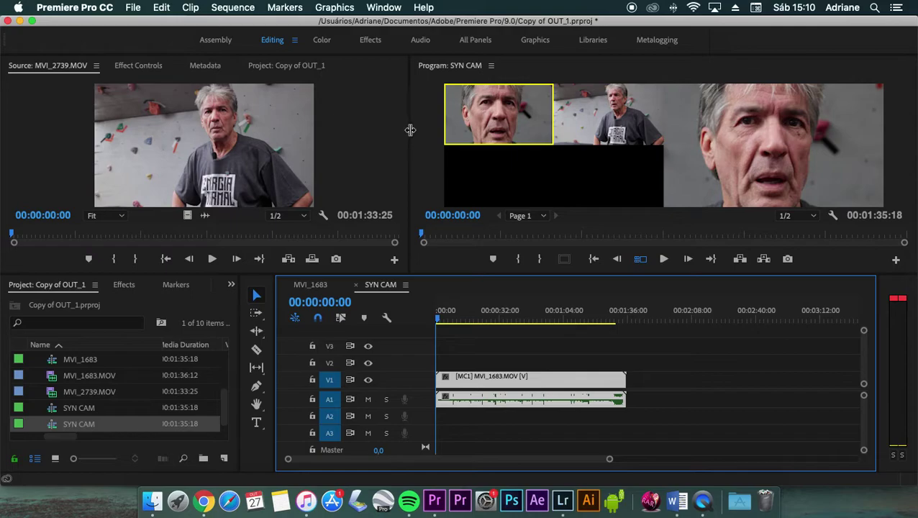
left_click_drag(410, 130, 86, 165)
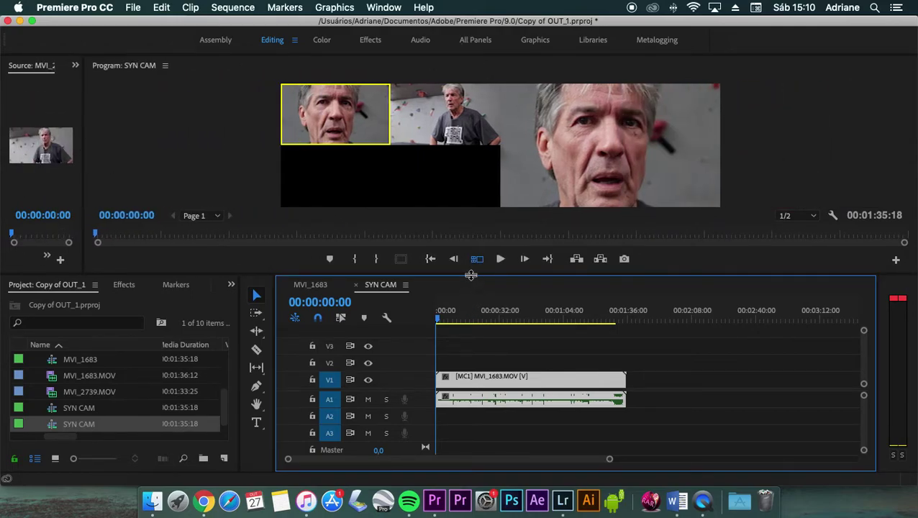
left_click_drag(469, 275, 467, 323)
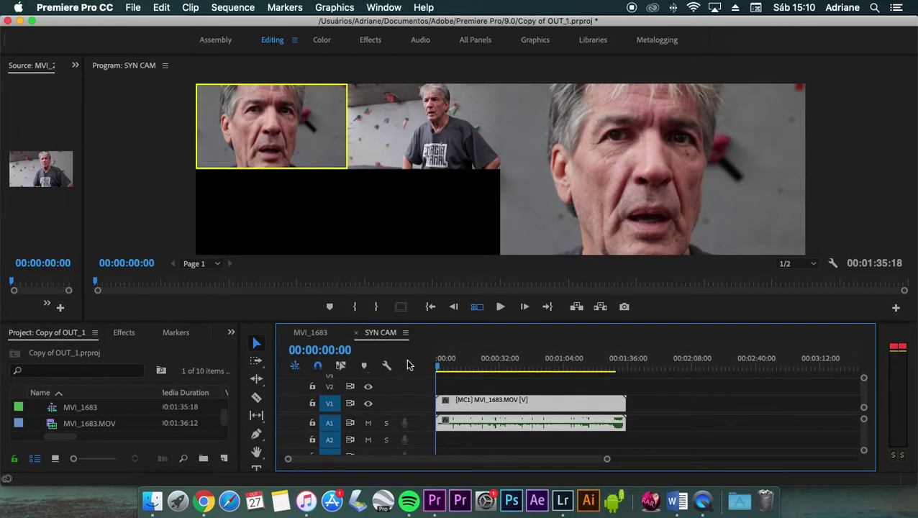
Play SYN CAM, stop, and make the wide MVI_2739 angle active; restore the Source monitor width.
key("space")
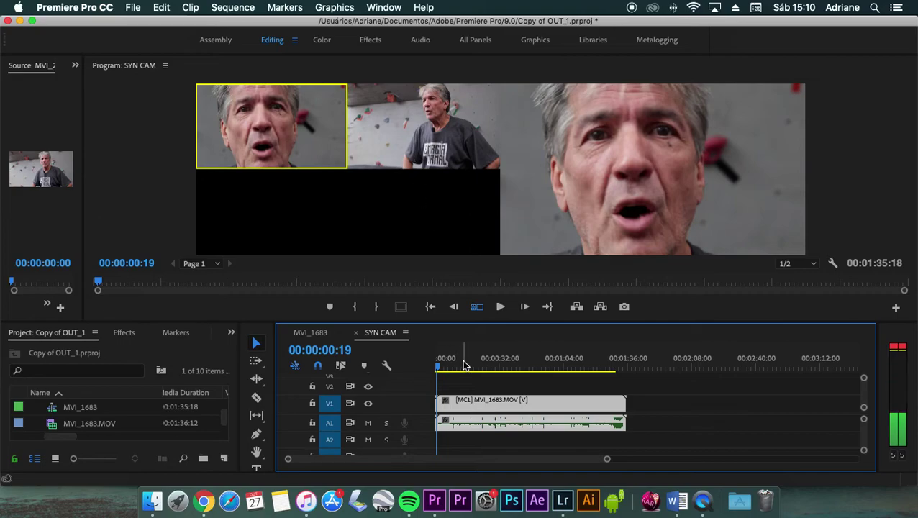
left_click(438, 365)
left_click(422, 152)
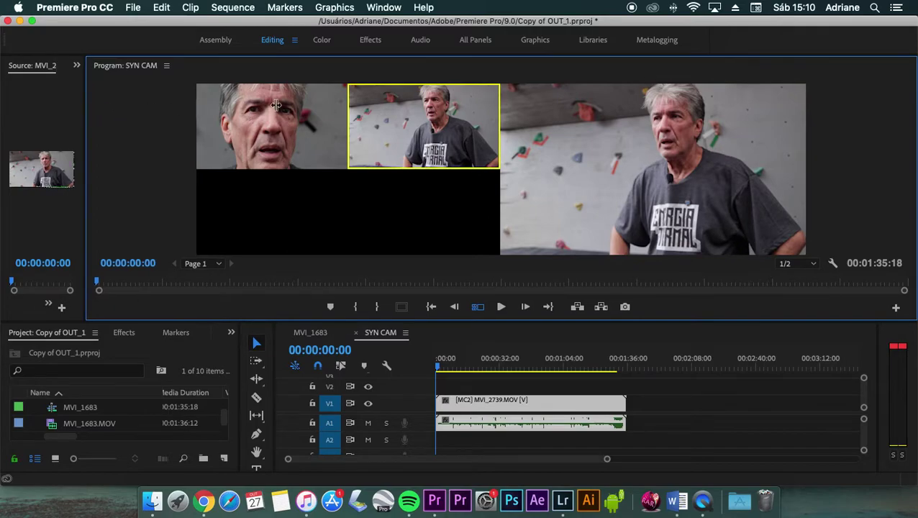
left_click_drag(83, 115, 374, 113)
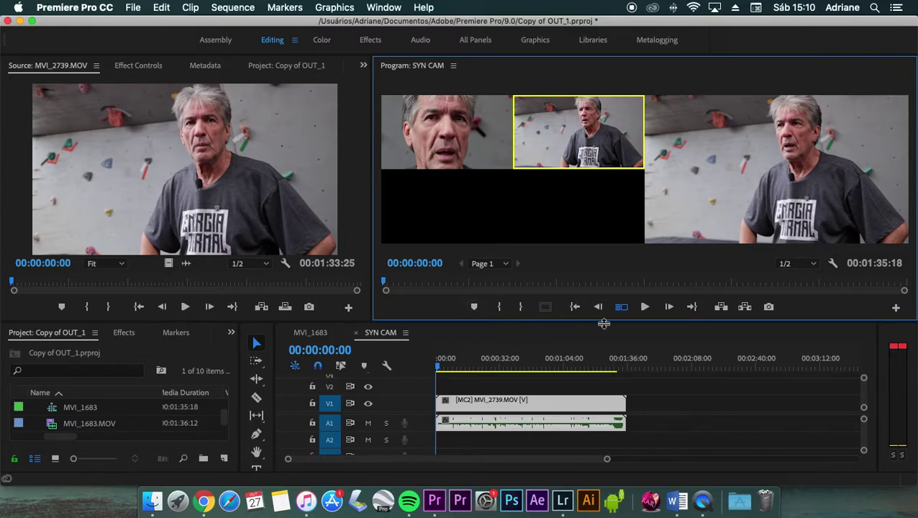
Add the Multi-Camera Record On/Off Toggle to the Program monitor controls.
left_click(895, 307)
left_click_drag(689, 209, 637, 288)
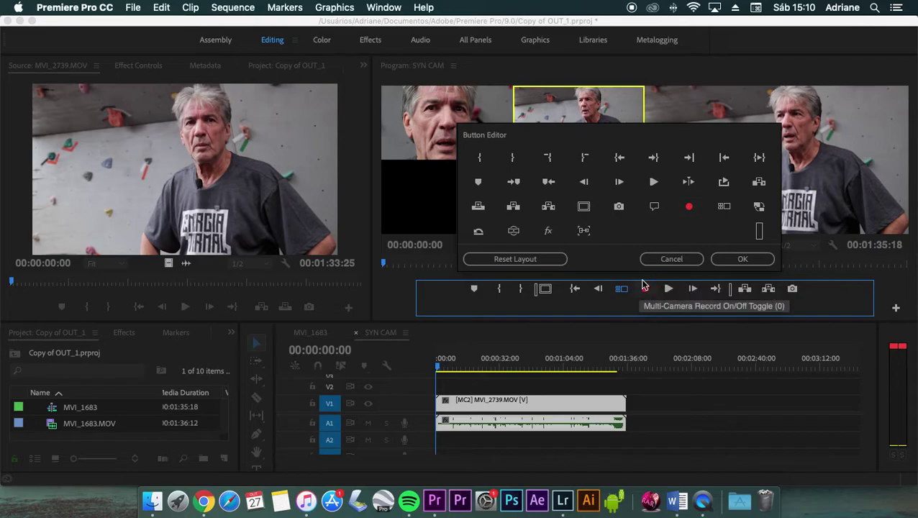
left_click(741, 258)
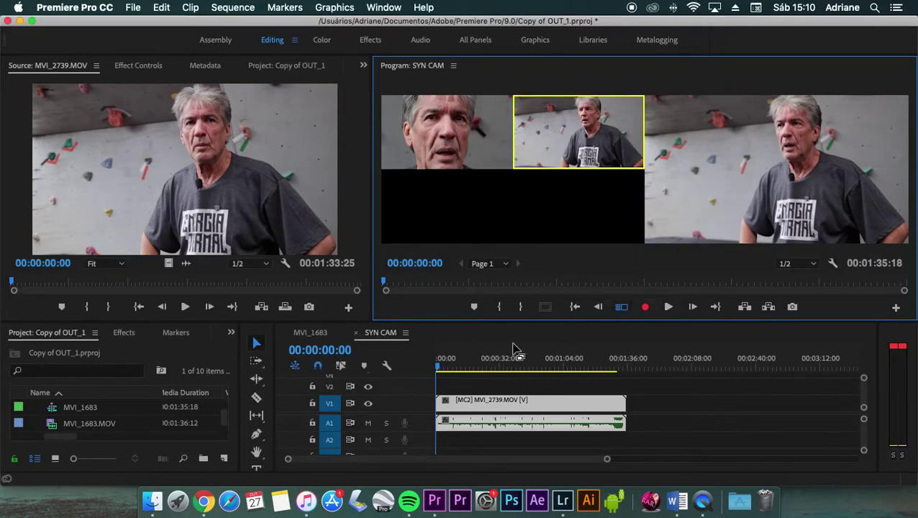
Turn on multi-camera recording, start playback, and cut to the close-up angle.
left_click(646, 308)
key("space")
left_click(455, 139)
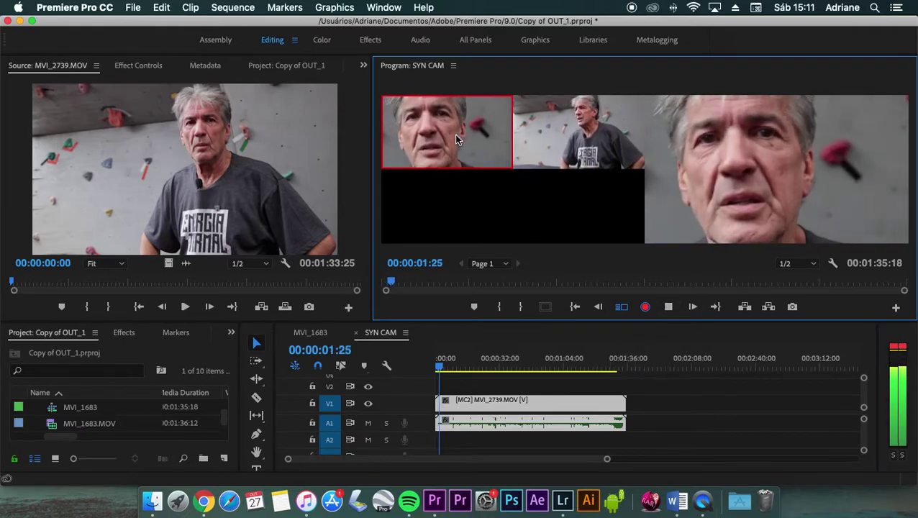
Alternate live cuts between the wide and close-up angles throughout playback, using the 1 key once.
left_click(570, 141)
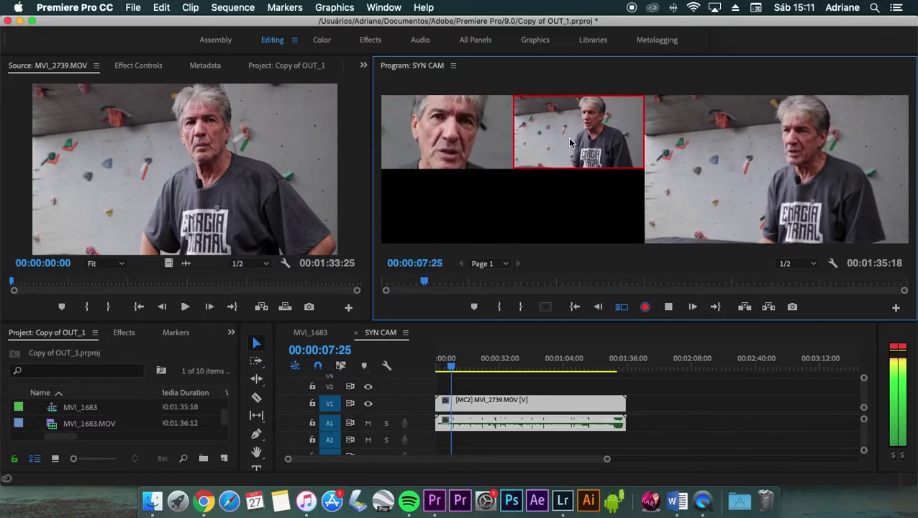
left_click(474, 149)
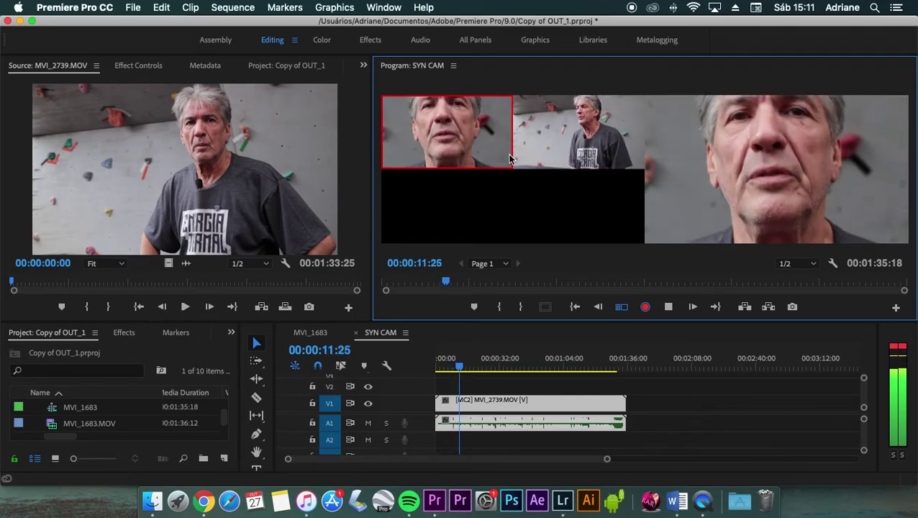
left_click(586, 150)
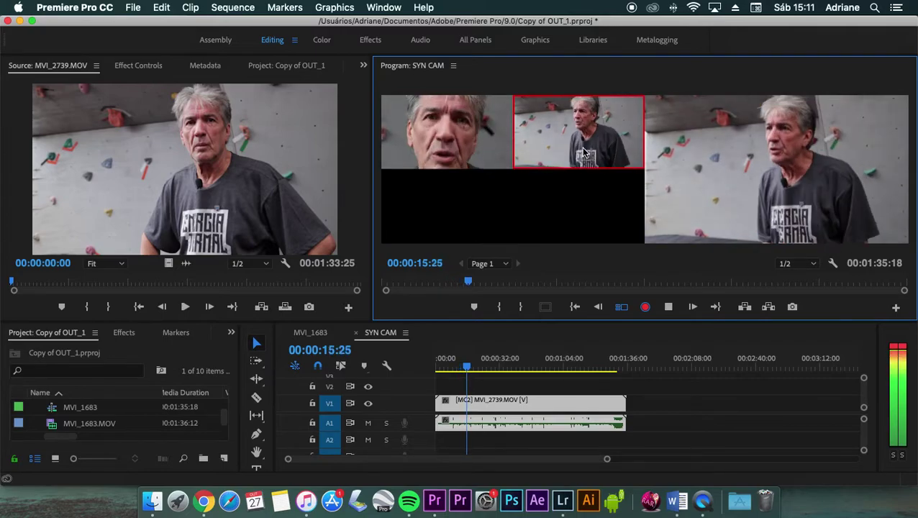
left_click(460, 156)
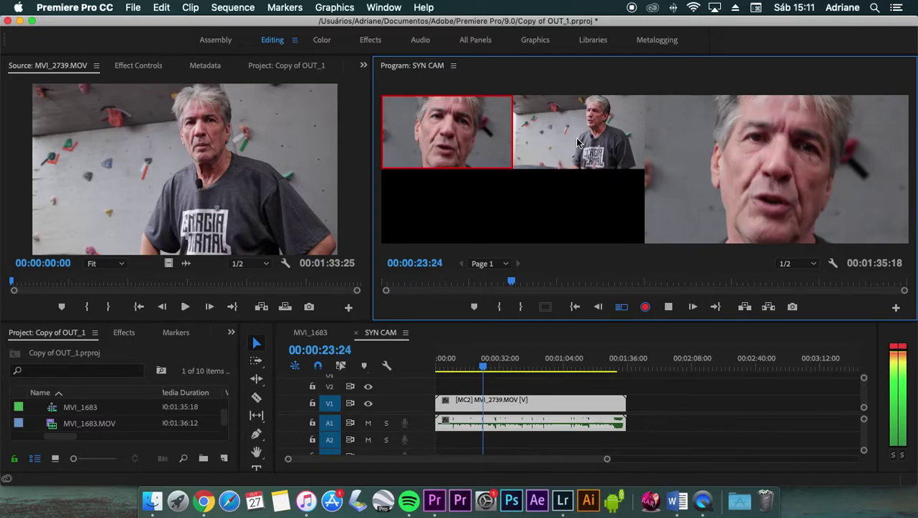
left_click(577, 142)
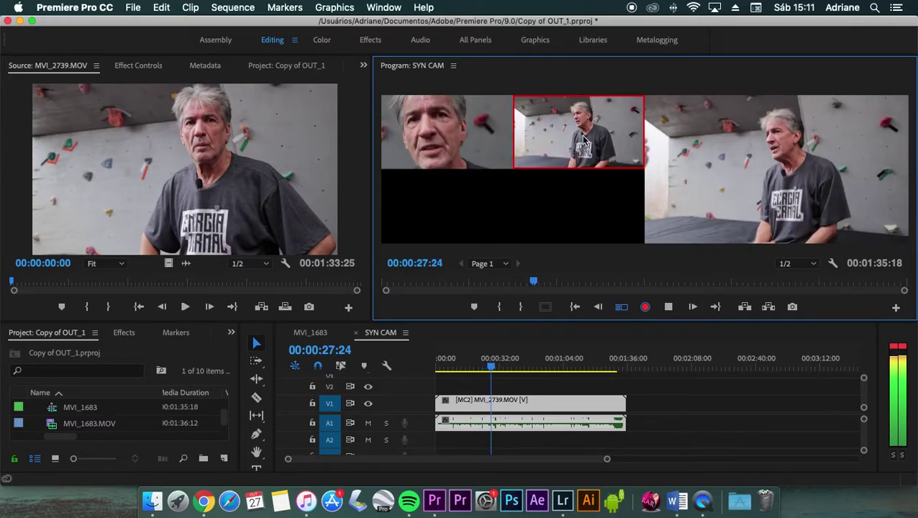
left_click(450, 148)
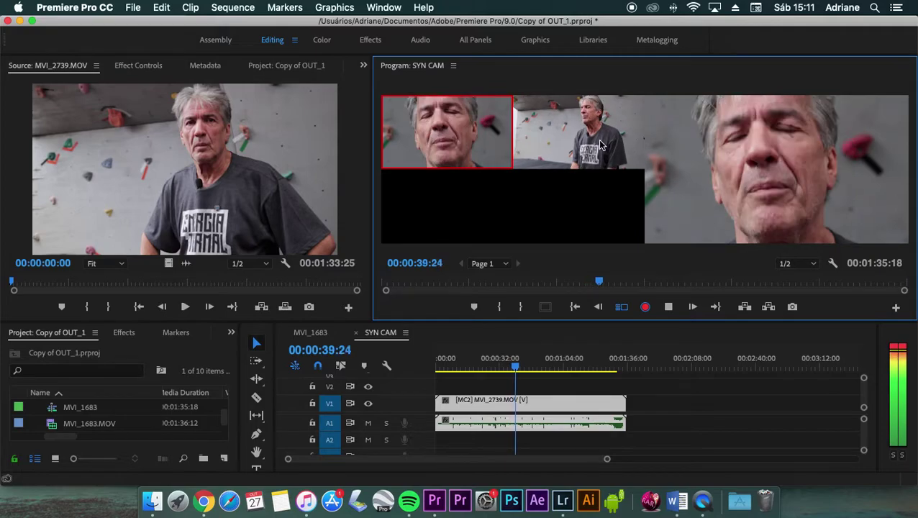
left_click(595, 138)
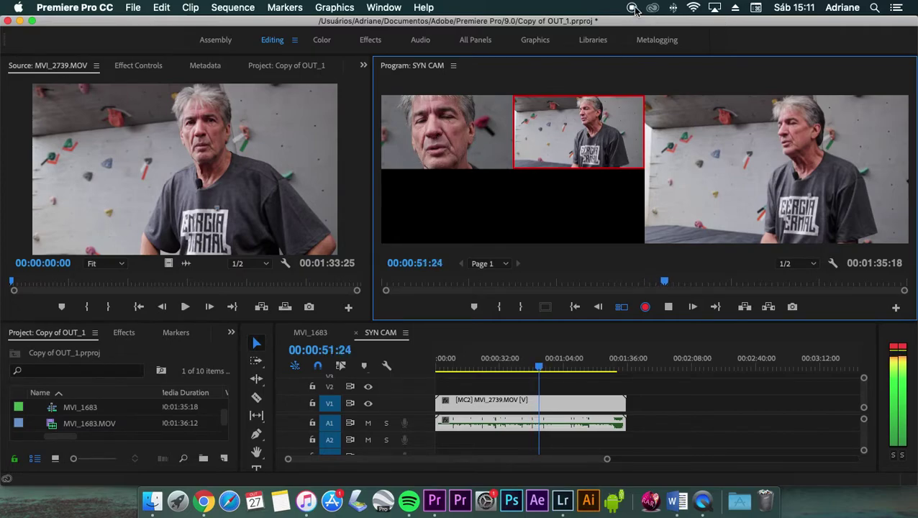
key("1")
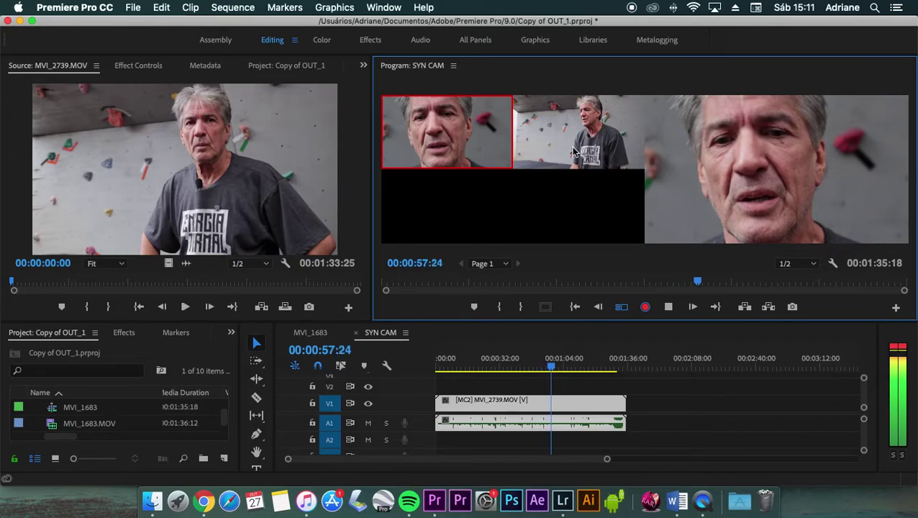
left_click(573, 150)
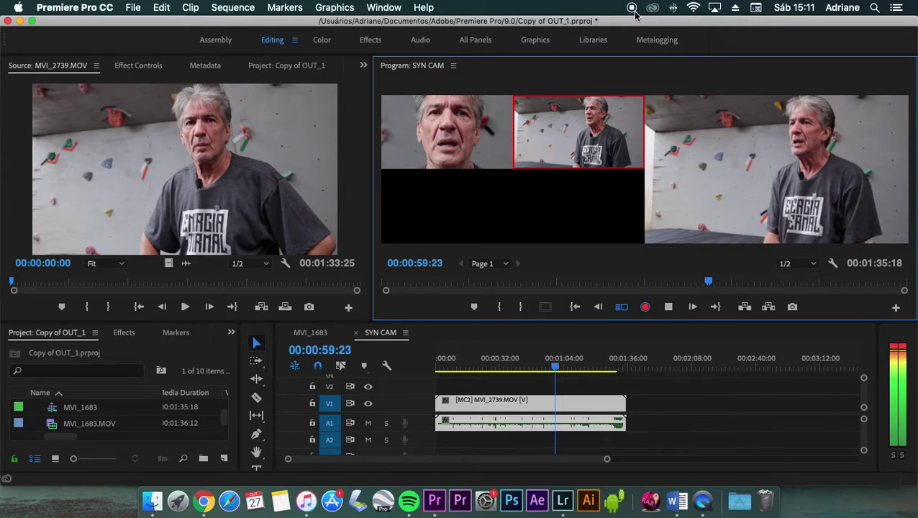